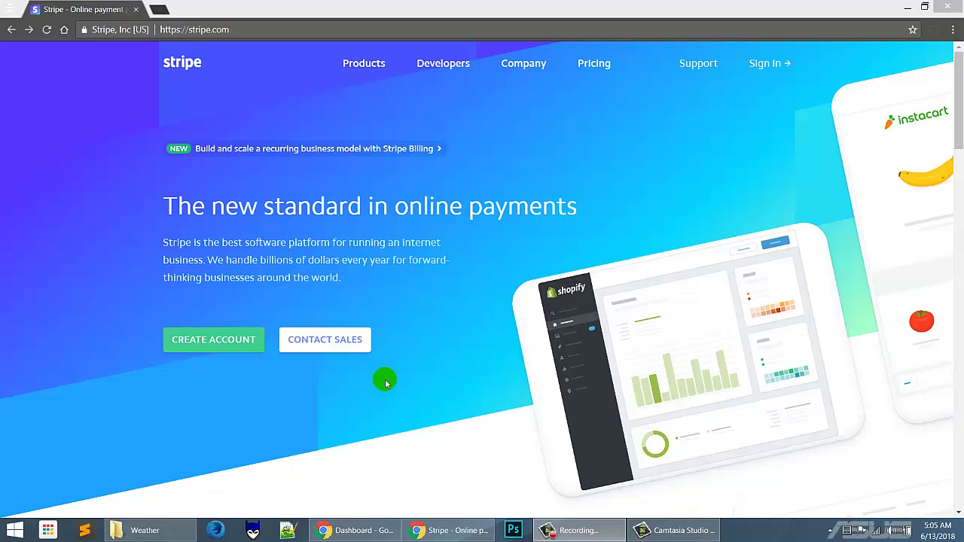
# Step: Show the Stripe Billing Products list with Plus Plan and standard_plan
pyautogui.hotkey('alt', 'Tab')
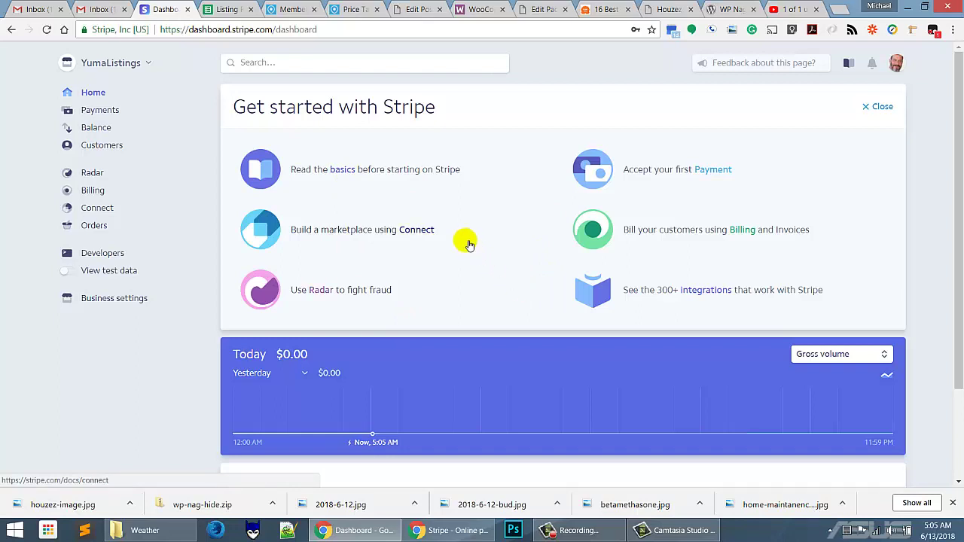
pyautogui.click(93, 192)
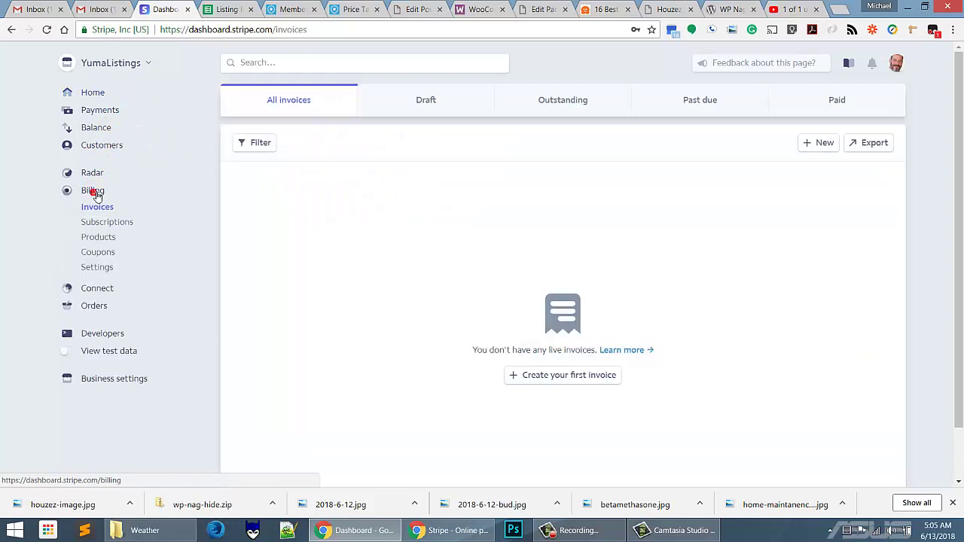
pyautogui.click(94, 239)
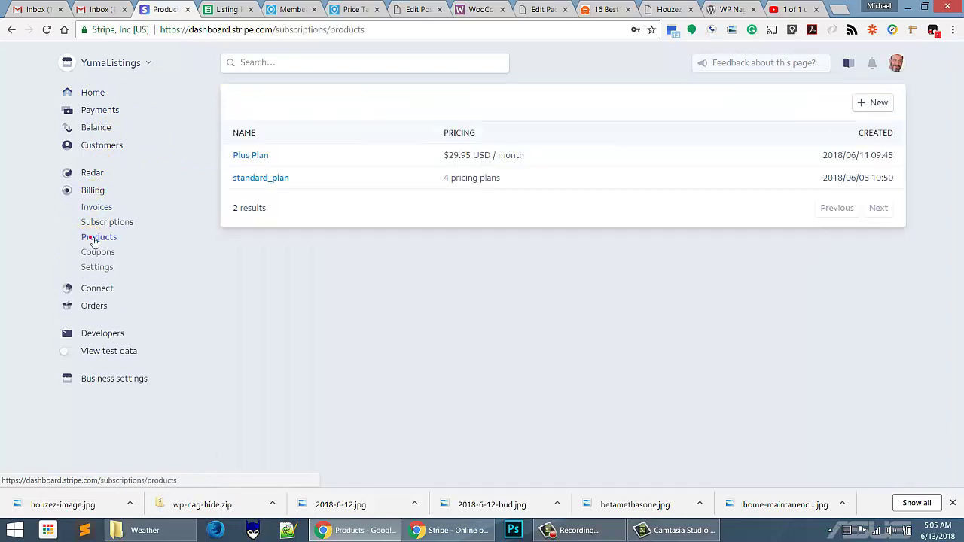
# Step: Open the standard_plan product and view its four pricing plans, from Yearly $199.95 to Monthly $19.95
pyautogui.click(275, 185)
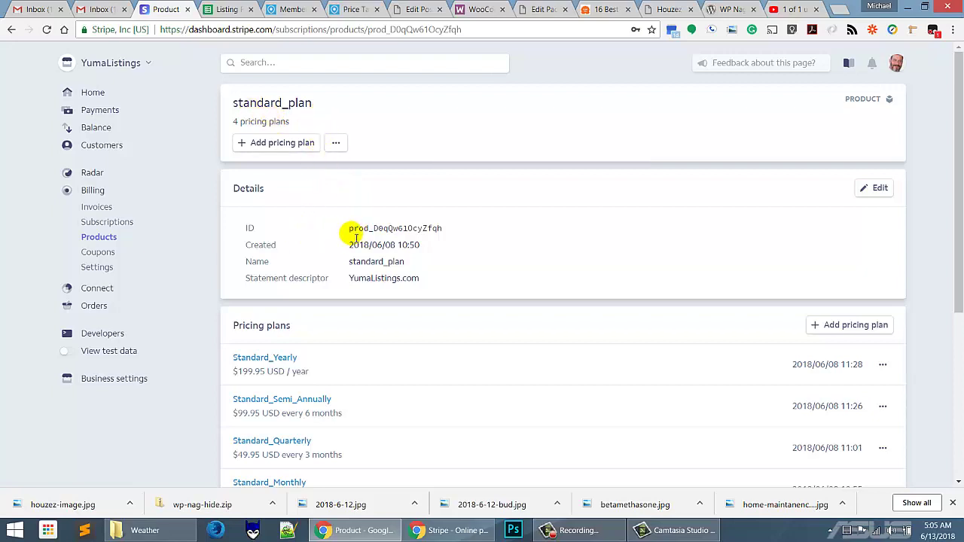
pyautogui.moveTo(445, 228); pyautogui.dragTo(323, 232)
pyautogui.click(407, 244)
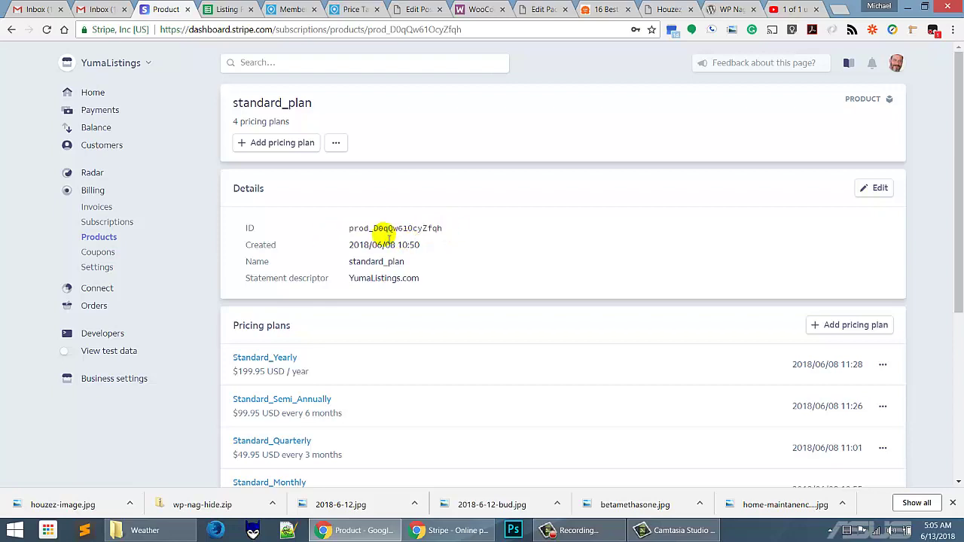
pyautogui.scroll(-2, 424, 244)
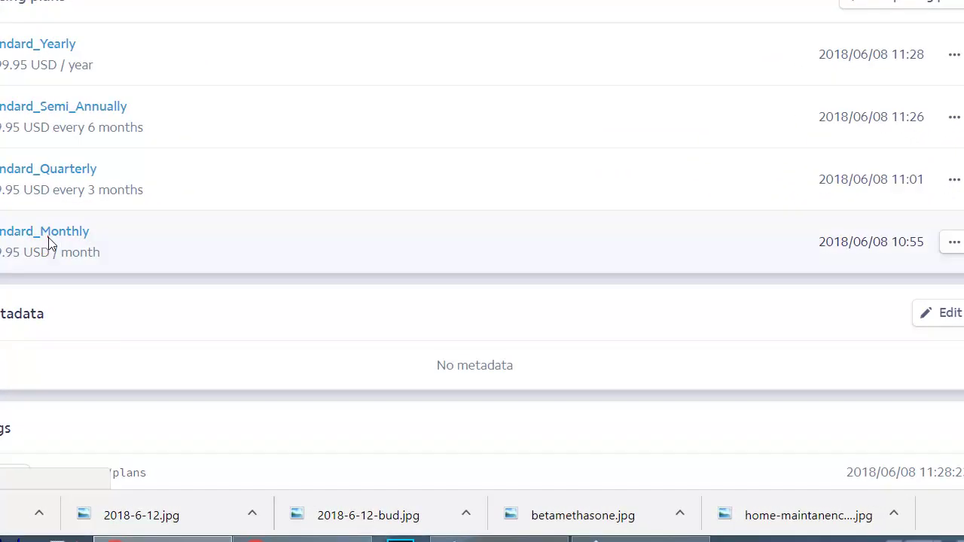
# Step: Copy the Standard_Monthly pricing plan ID, then return to the WordPress STANDARD package editor
pyautogui.click(290, 318)
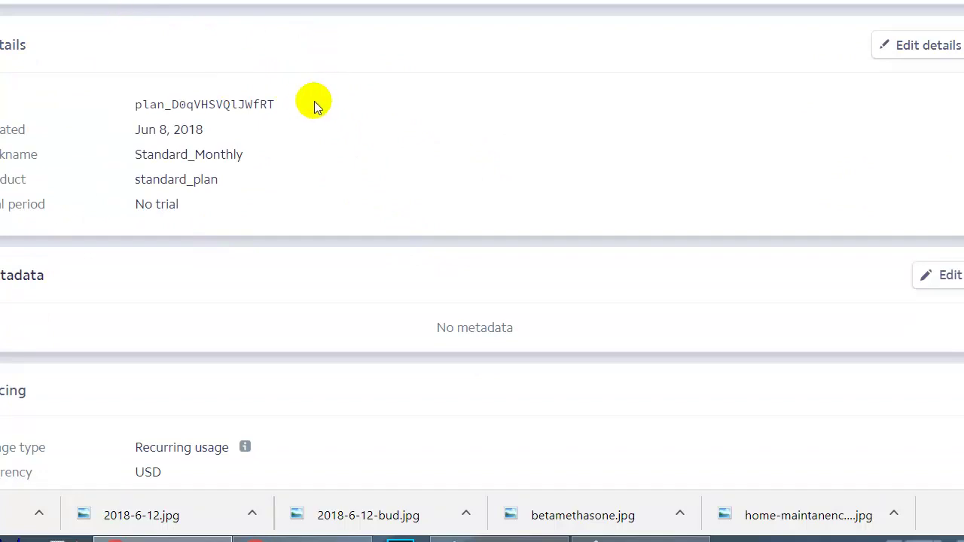
pyautogui.doubleClick(283, 105)
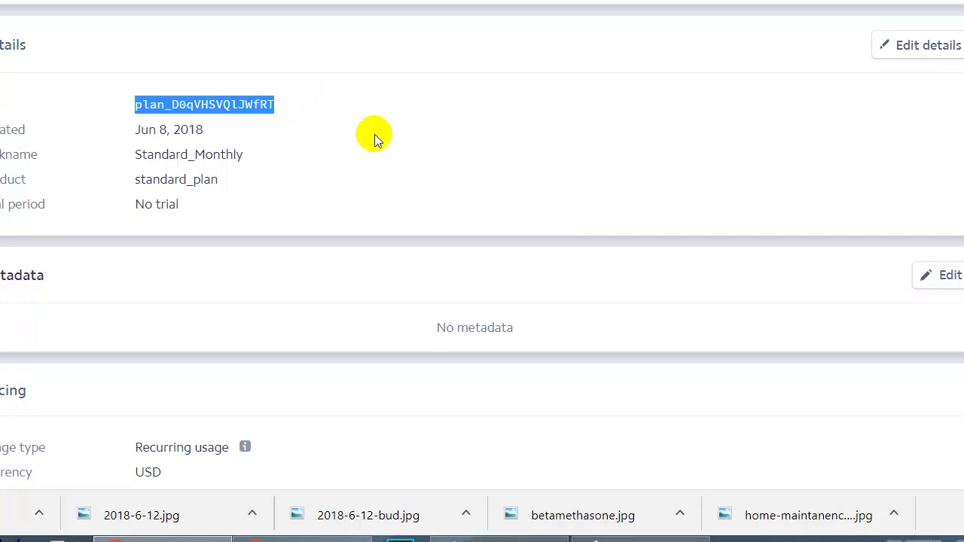
pyautogui.scroll(-3, 374, 134)
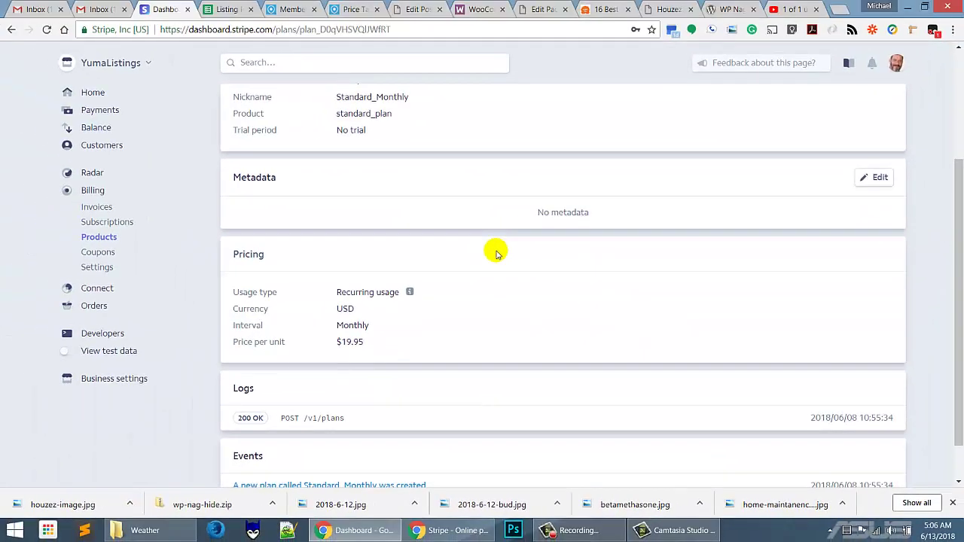
pyautogui.scroll(-1, 496, 252)
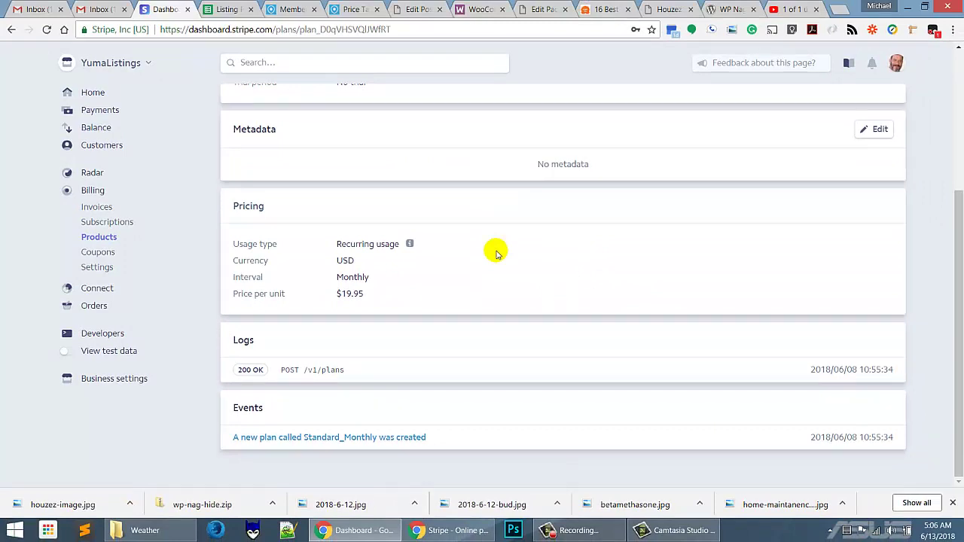
pyautogui.scroll(3, 495, 253)
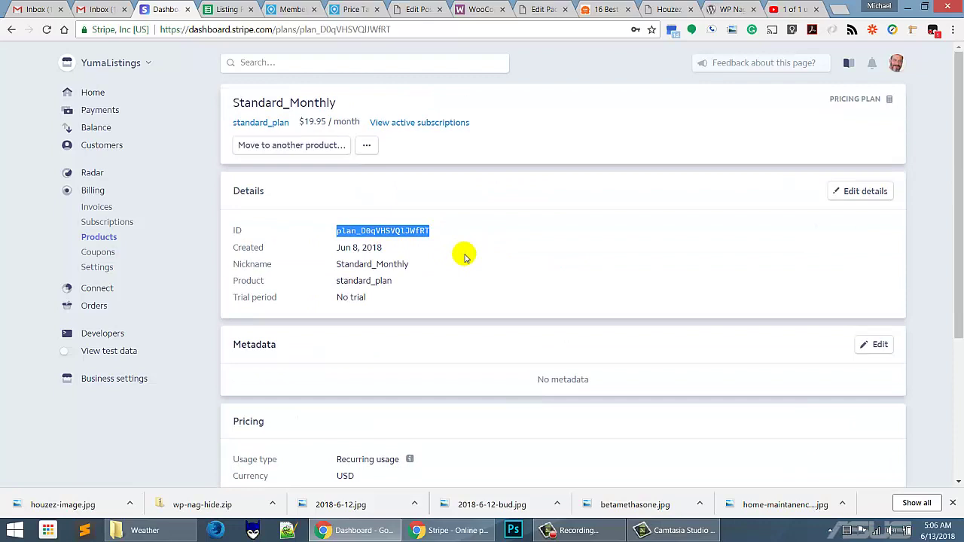
pyautogui.rightClick(399, 235)
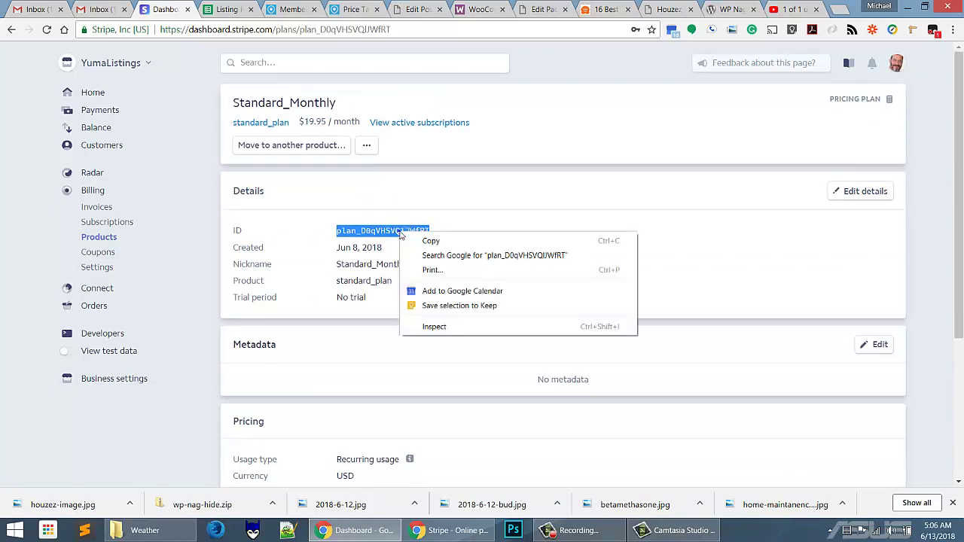
pyautogui.click(402, 239)
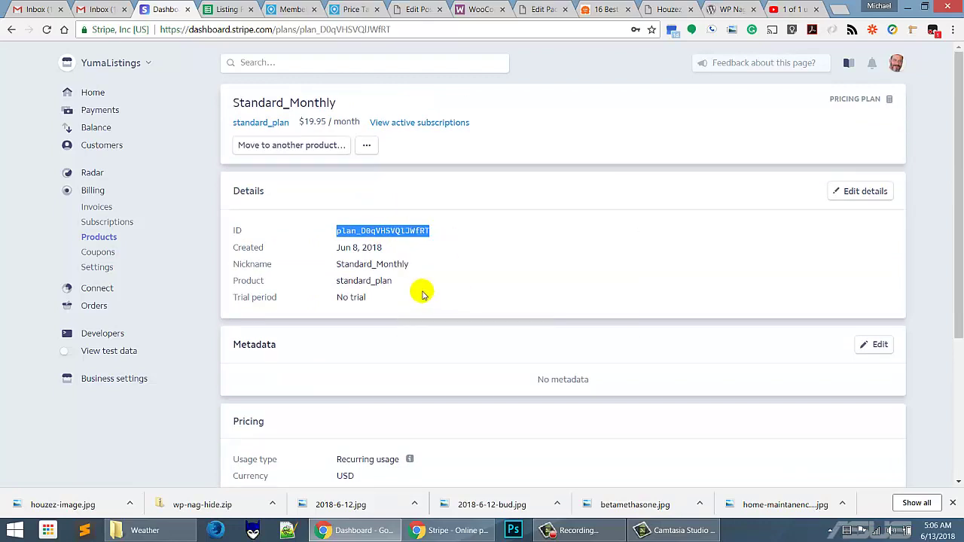
pyautogui.click(534, 9)
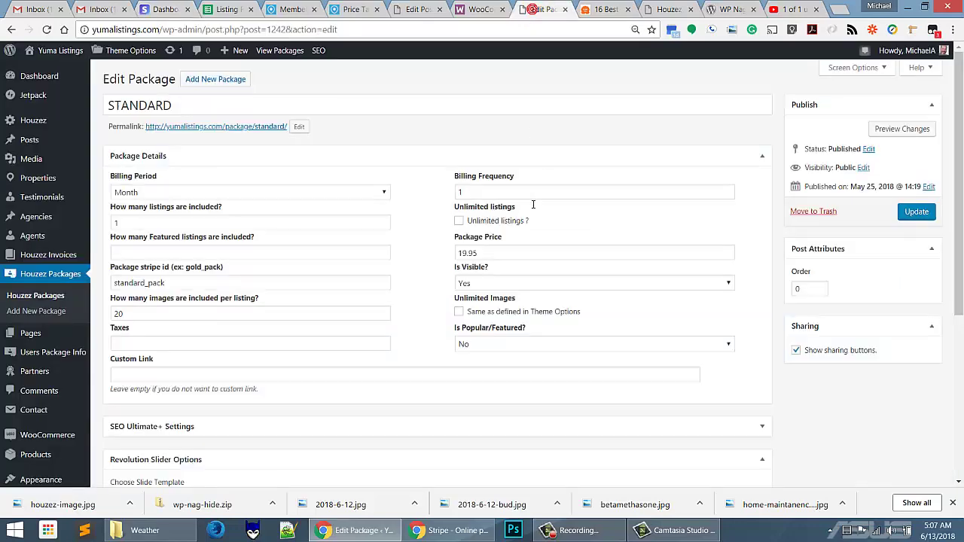
# Step: Open the STANDARD Houzez package for editing from the packages list
pyautogui.click(58, 277)
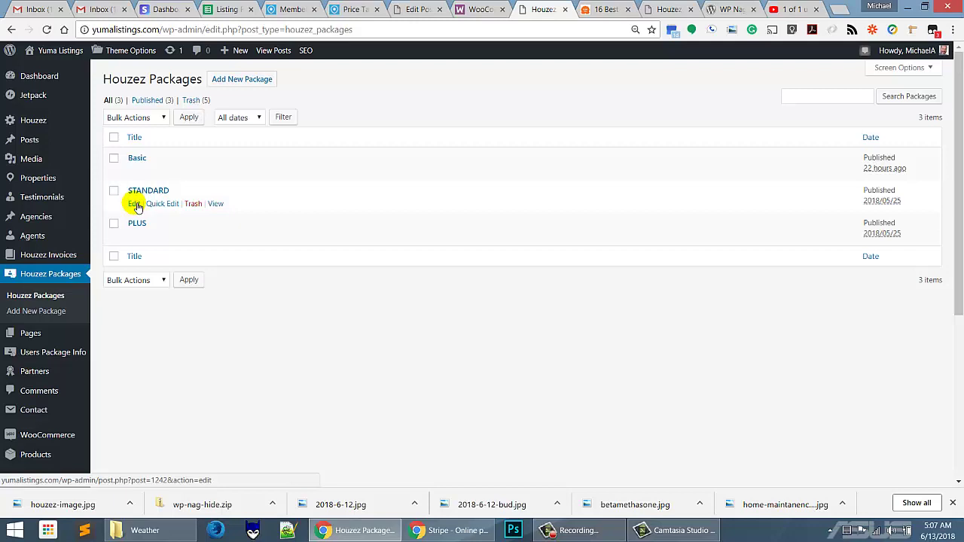
pyautogui.click(133, 203)
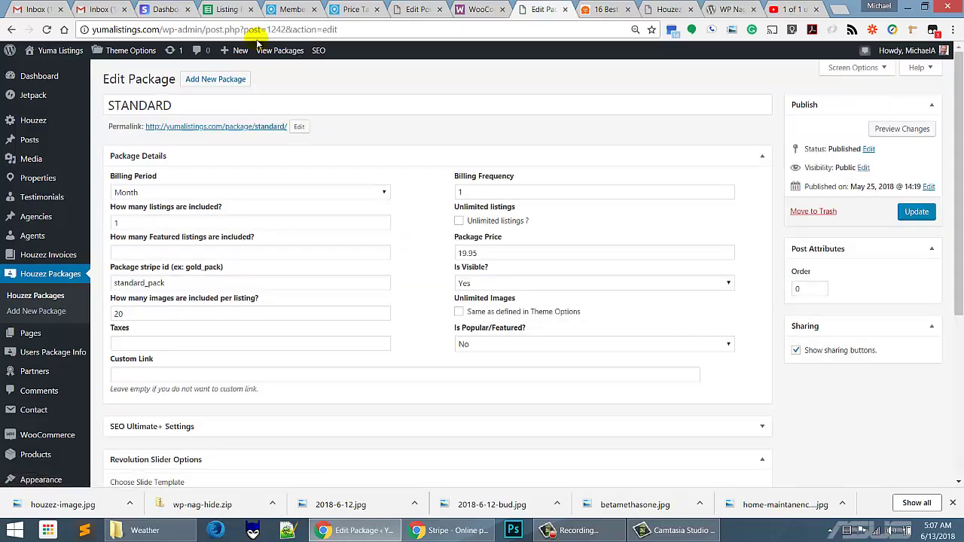
pyautogui.click(166, 13)
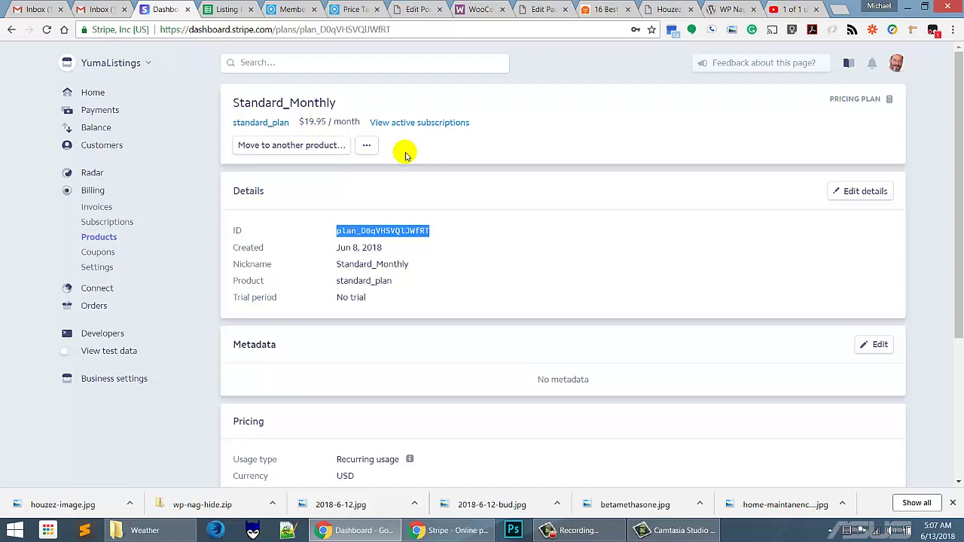
pyautogui.click(548, 11)
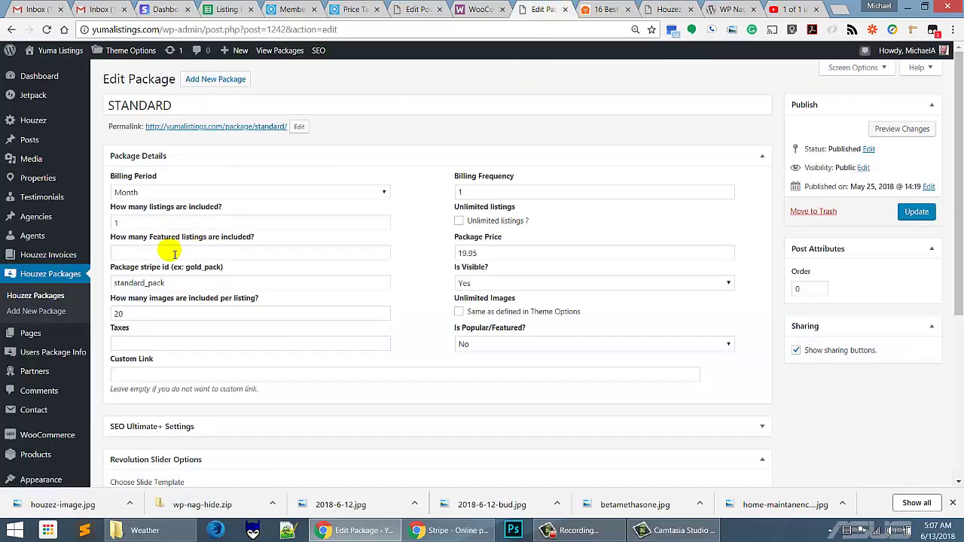
# Step: Replace the standard_pack Stripe ID with the Standard_Monthly plan ID and update the package
pyautogui.click(173, 286)
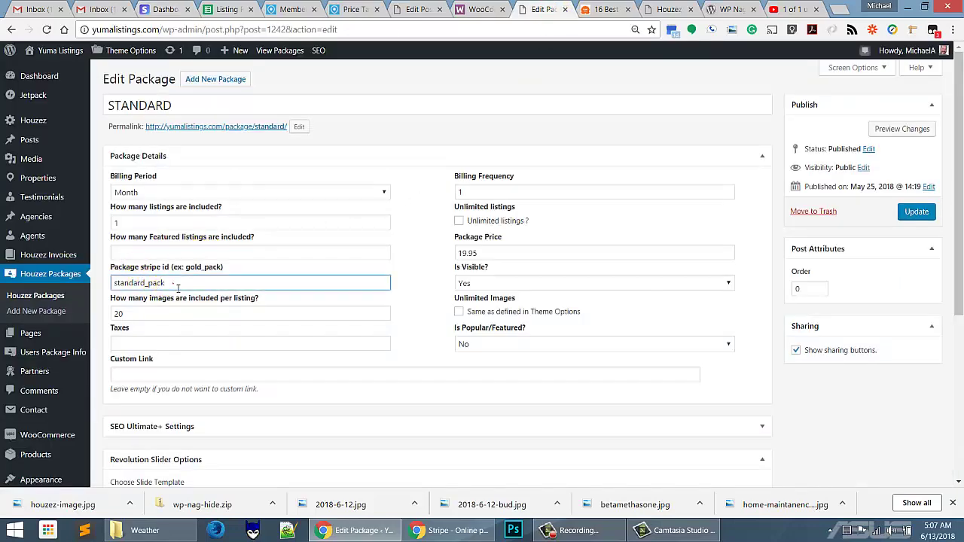
pyautogui.moveTo(173, 286)
pyautogui.mouseDown()
pyautogui.moveTo(118, 284)
pyautogui.moveTo(143, 276)
pyautogui.moveTo(167, 283)
pyautogui.moveTo(154, 288)
pyautogui.mouseUp()
pyautogui.click(172, 284)
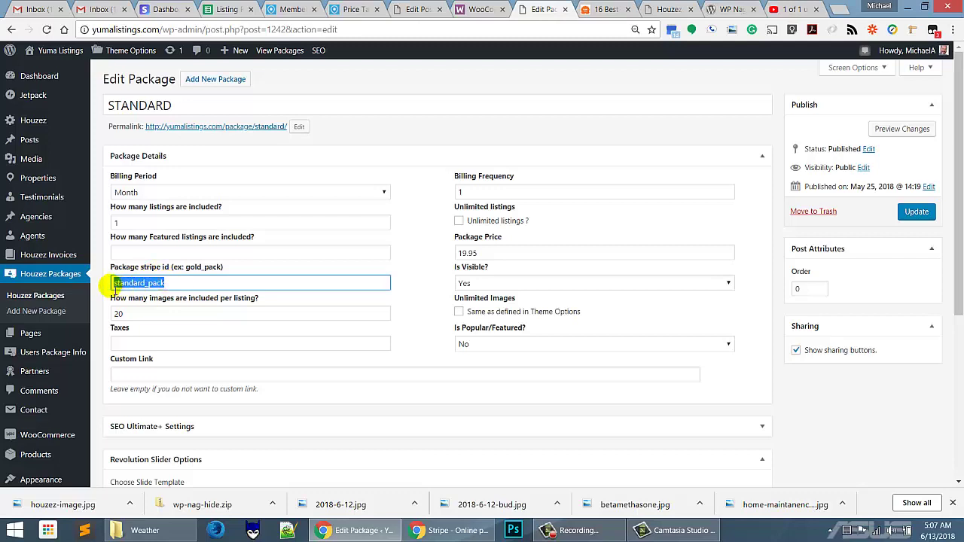
pyautogui.doubleClick(118, 281)
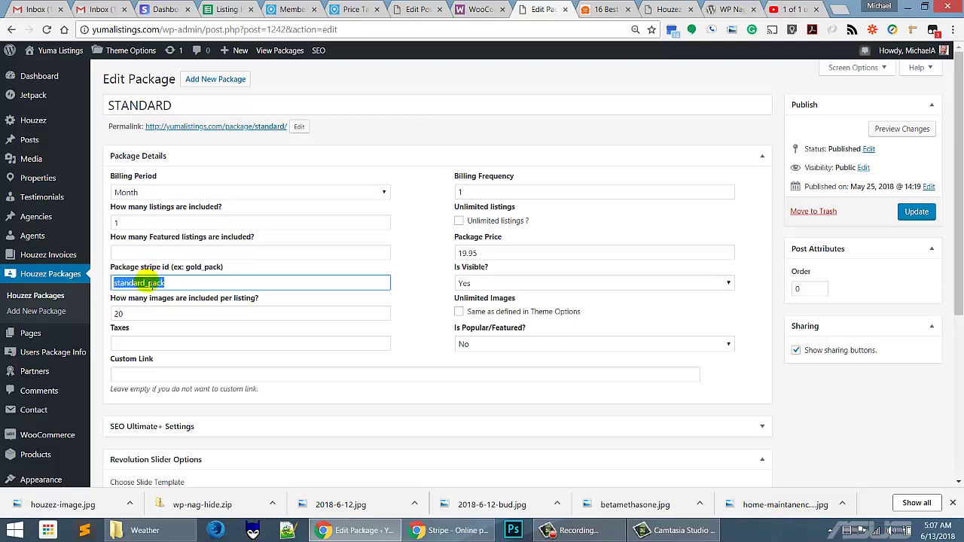
pyautogui.hotkey('ctrl', 'v')
pyautogui.rightClick(206, 280)
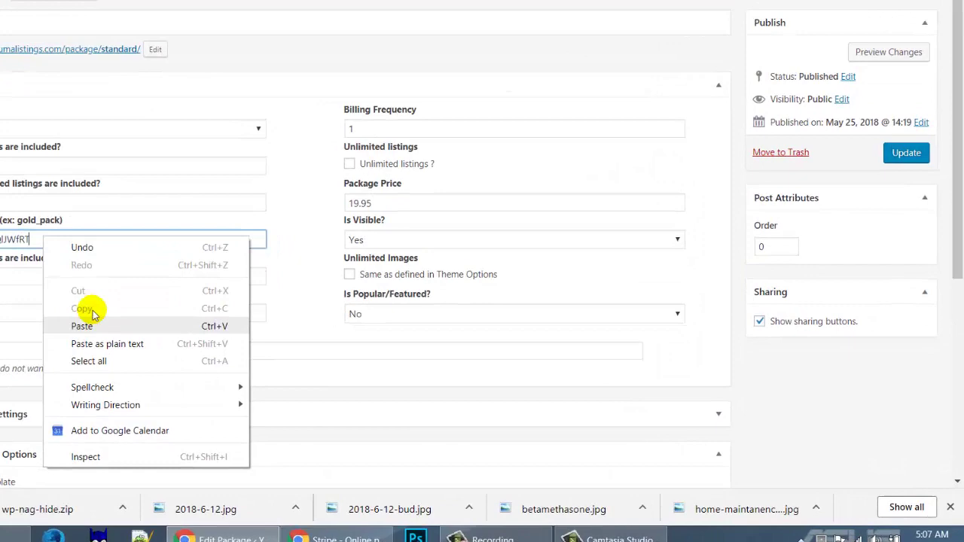
pyautogui.click(380, 281)
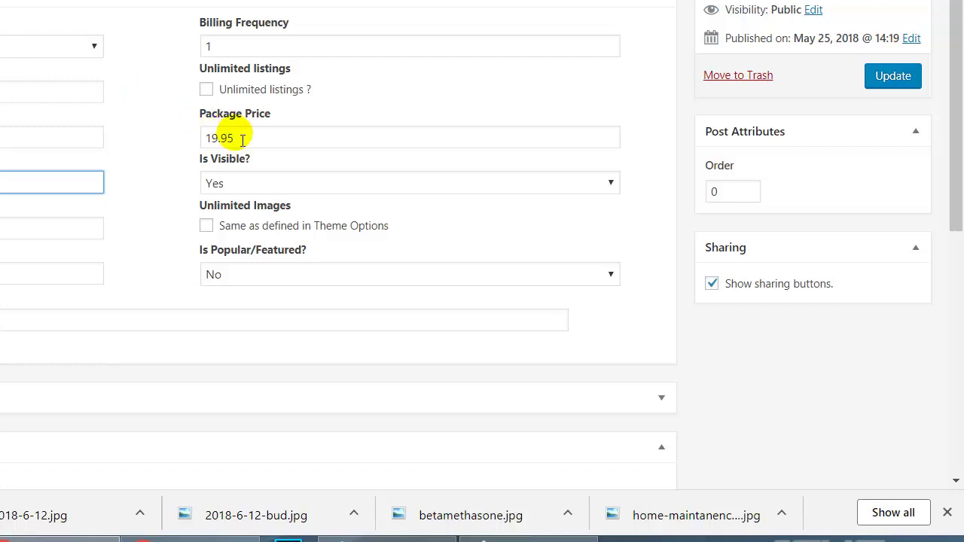
pyautogui.click(896, 79)
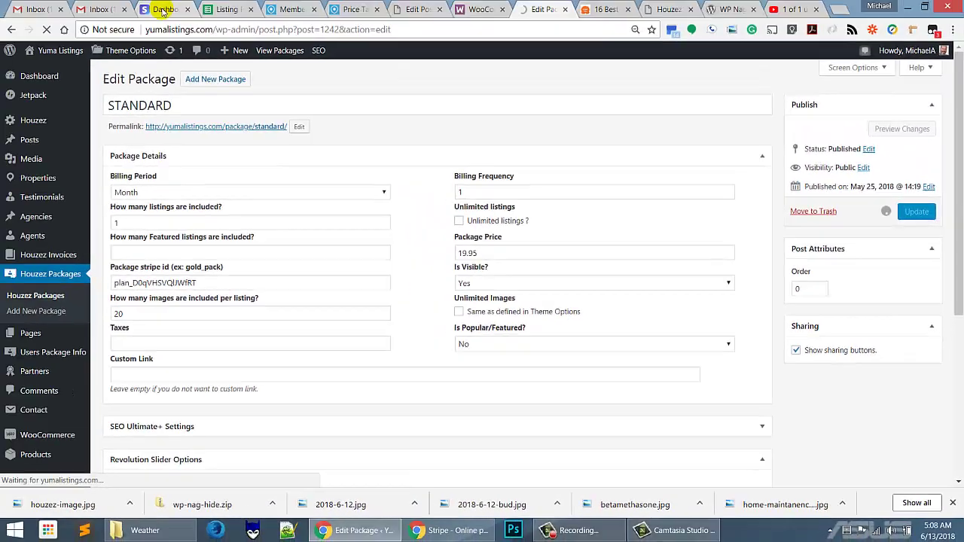
# Step: Open Plus Plan in Stripe Products and copy the Plus Plan Monthly pricing plan ID
pyautogui.click(162, 9)
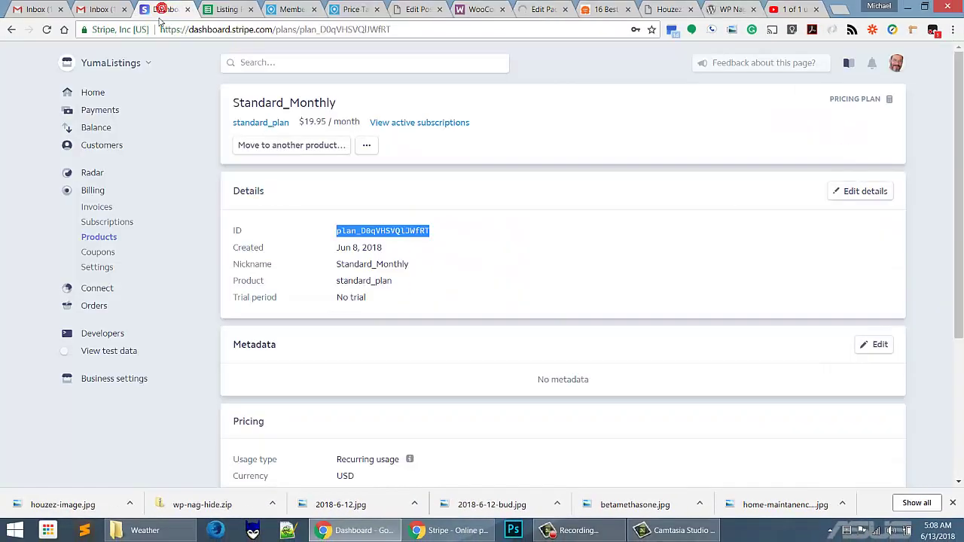
pyautogui.click(99, 236)
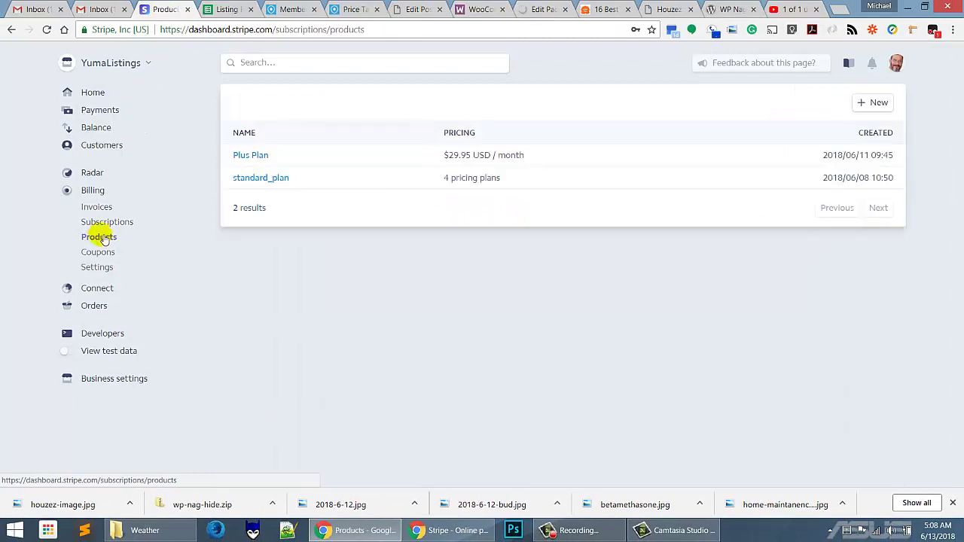
pyautogui.click(243, 157)
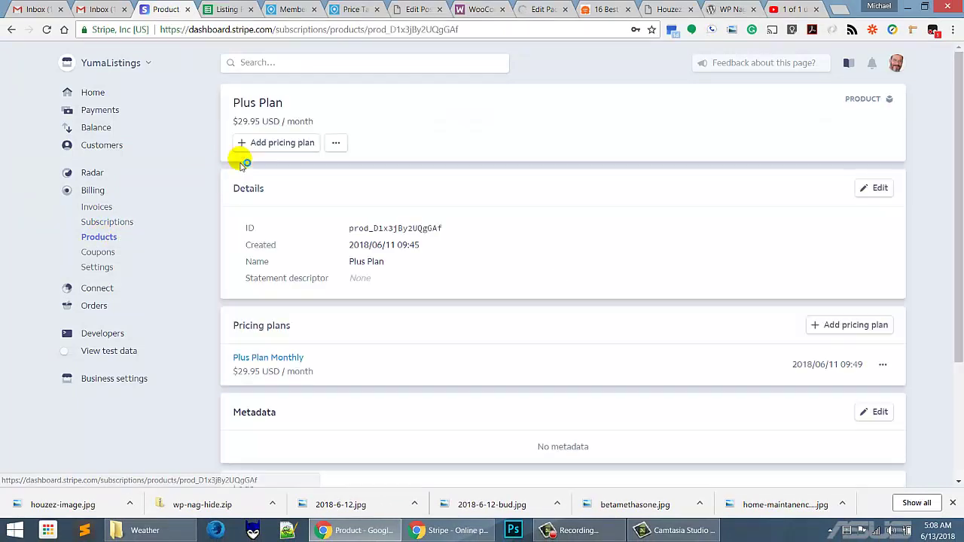
pyautogui.click(249, 358)
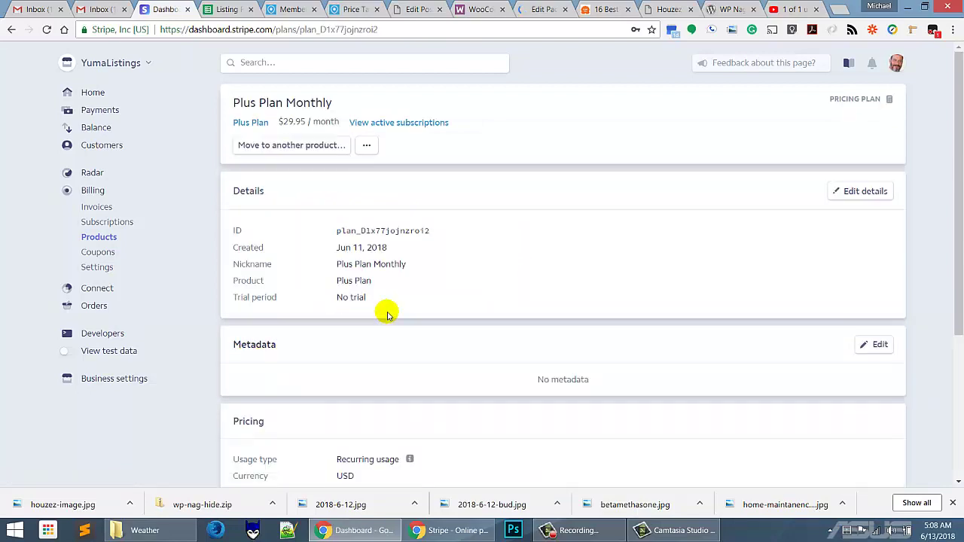
pyautogui.moveTo(431, 230); pyautogui.dragTo(334, 232)
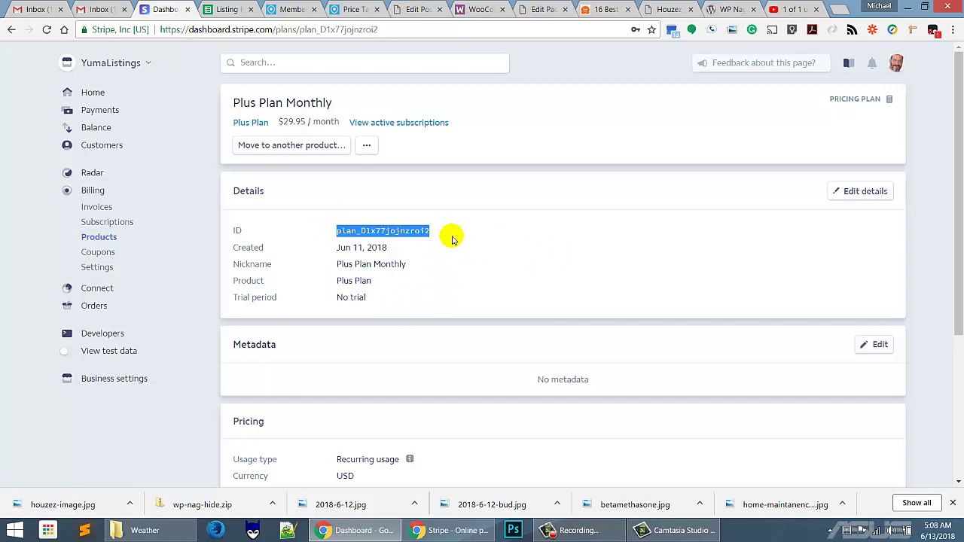
pyautogui.rightClick(411, 237)
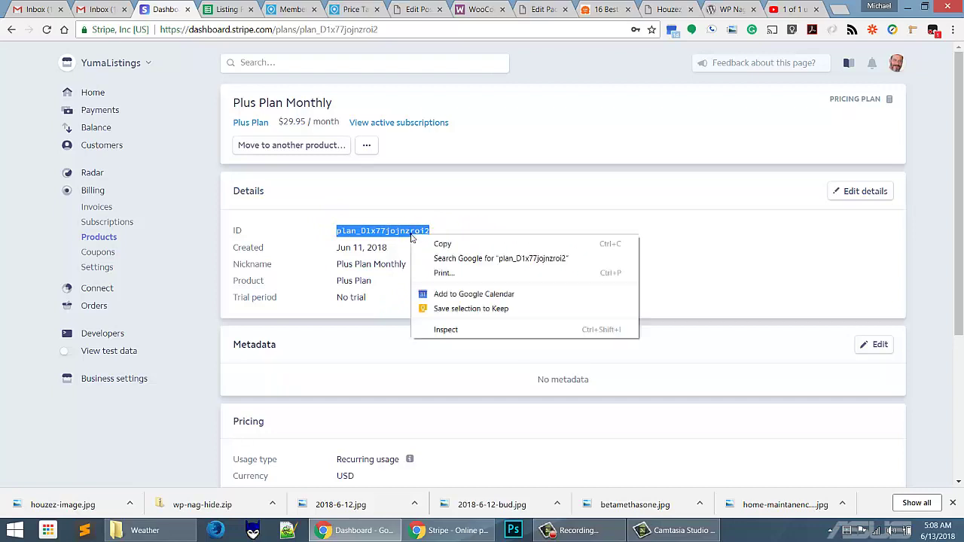
pyautogui.click(444, 245)
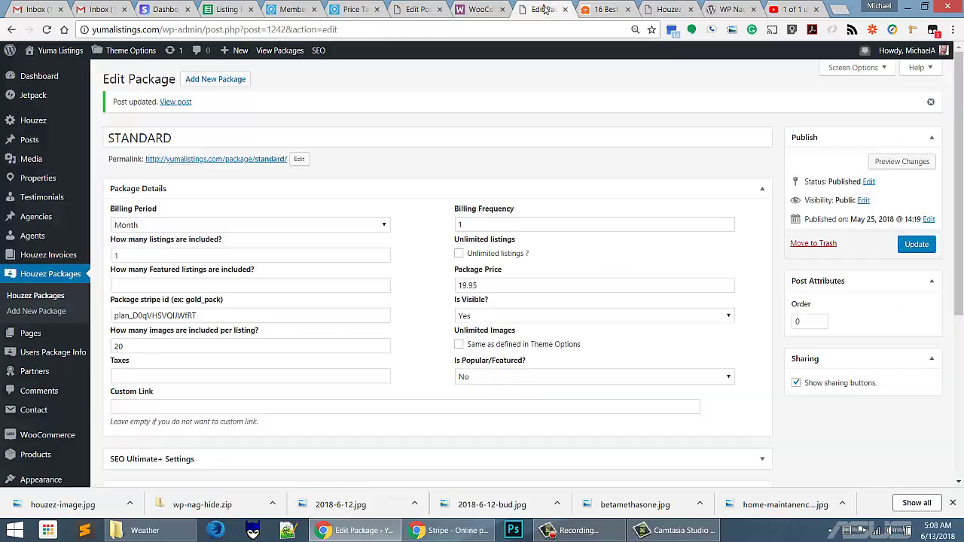
# Step: Open the PLUS Houzez package for editing from the packages list
pyautogui.click(544, 9)
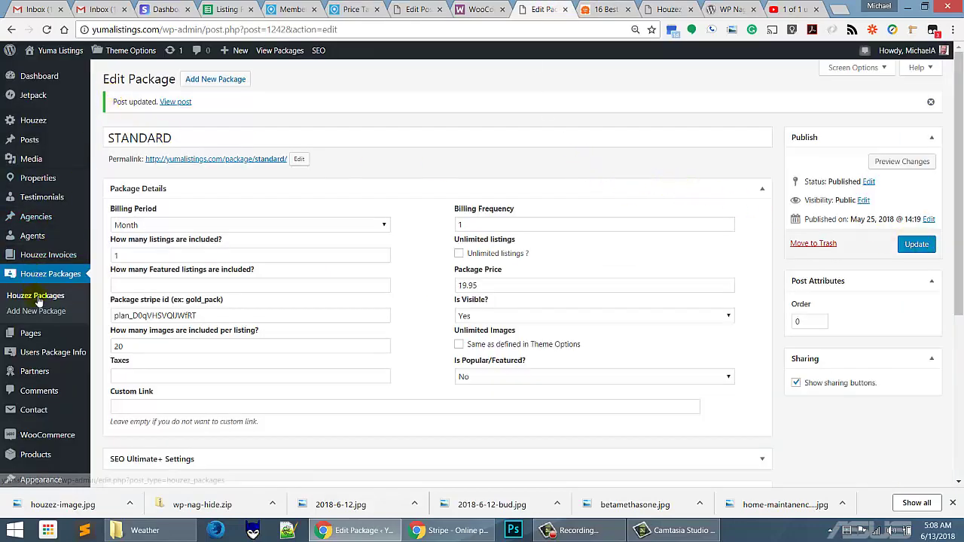
pyautogui.click(33, 69)
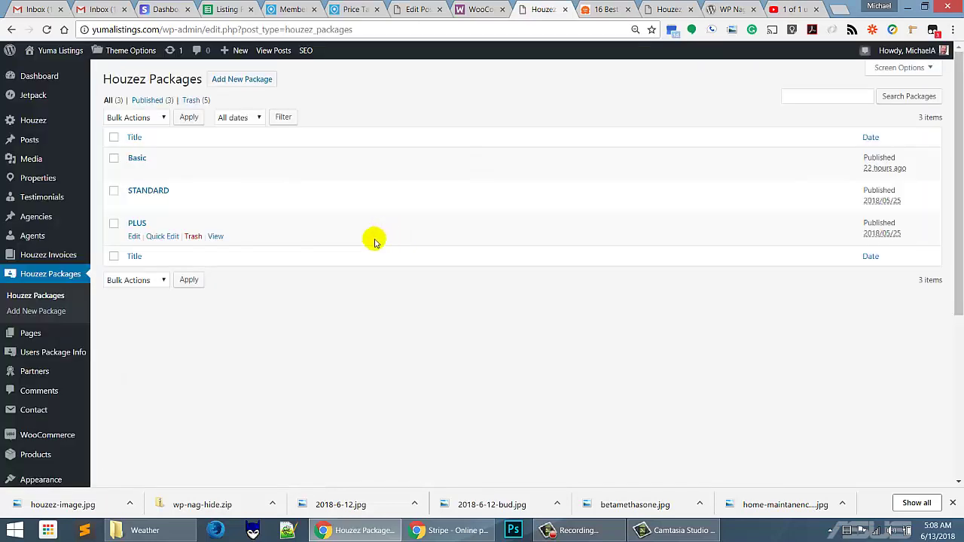
pyautogui.click(134, 238)
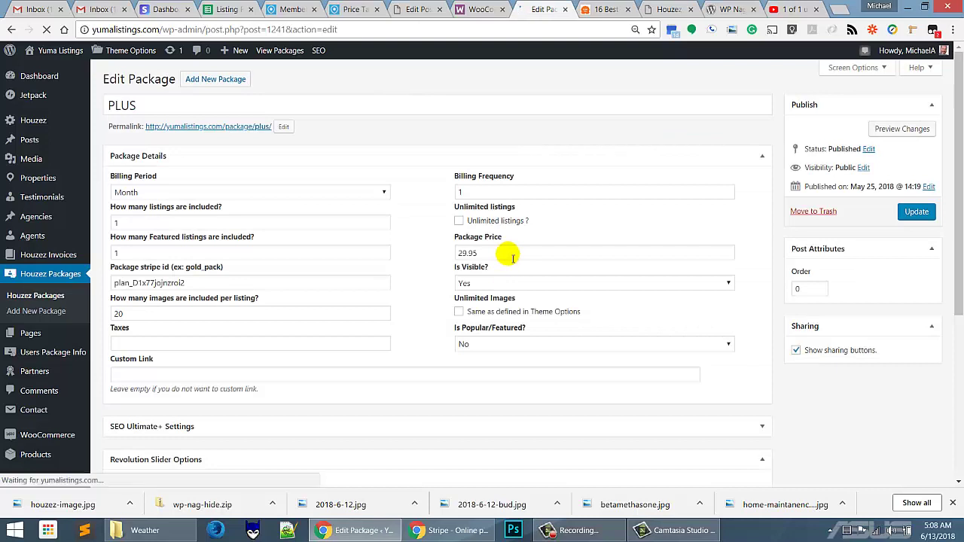
# Step: Paste the Plus Plan Monthly ID into the Package stripe id field, remove the duplicate, and update
pyautogui.click(199, 286)
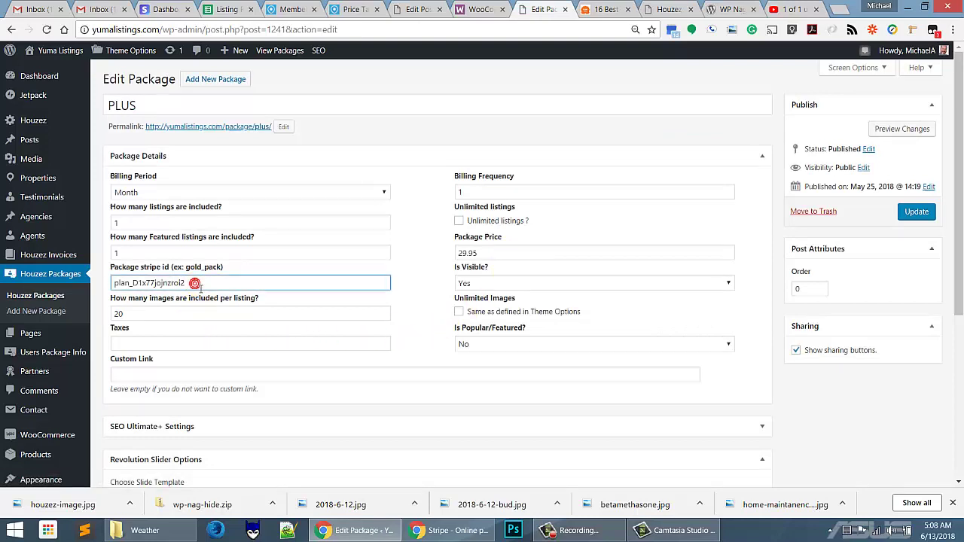
pyautogui.hotkey('ctrl', 'v')
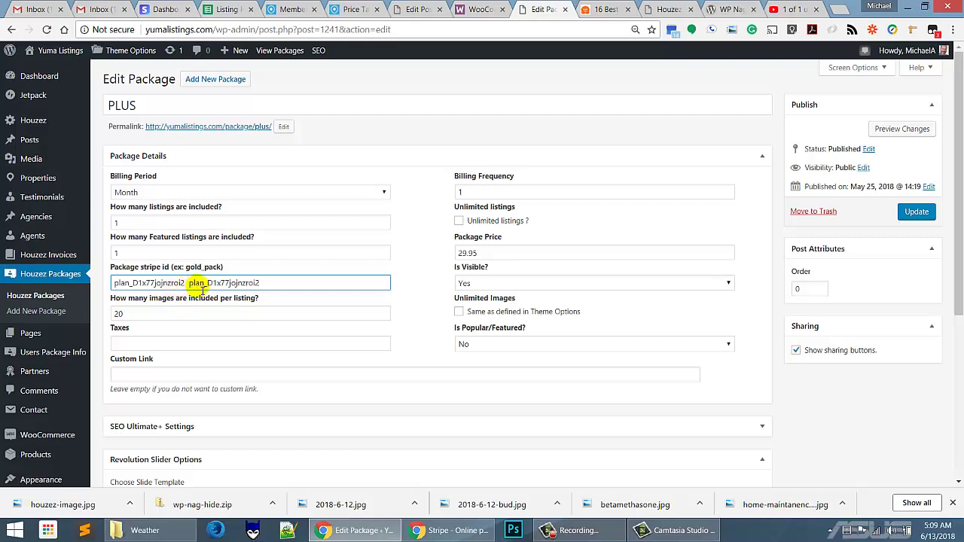
pyautogui.moveTo(266, 283); pyautogui.dragTo(187, 285)
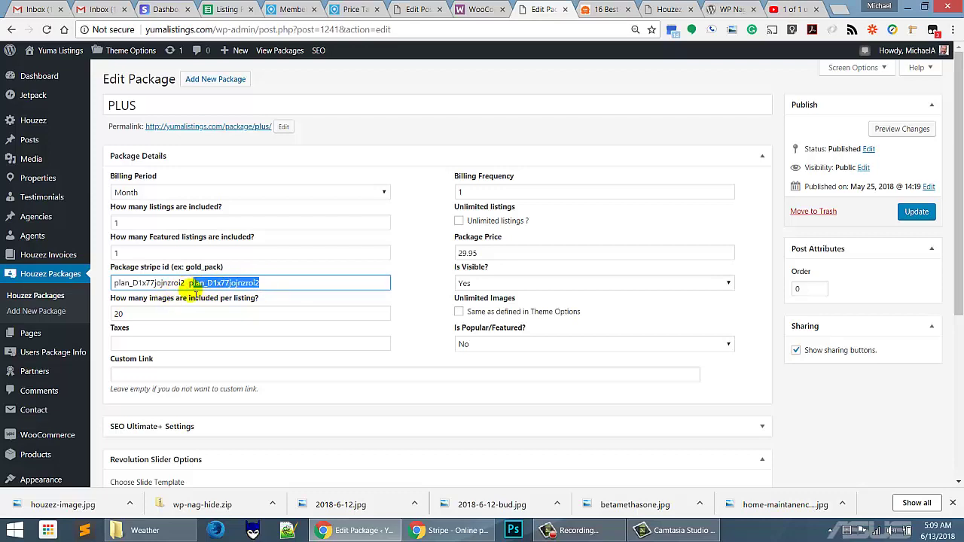
pyautogui.press('BackSpace')
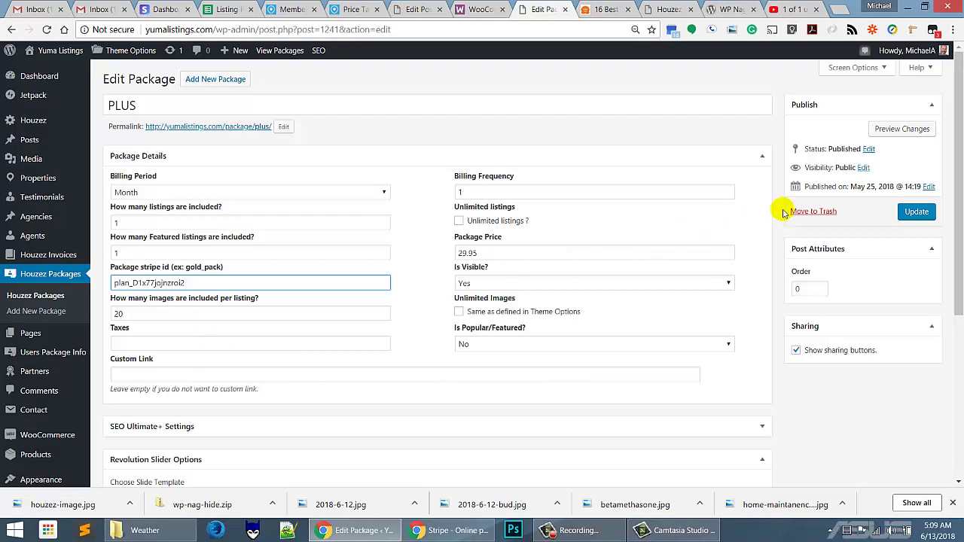
pyautogui.click(908, 213)
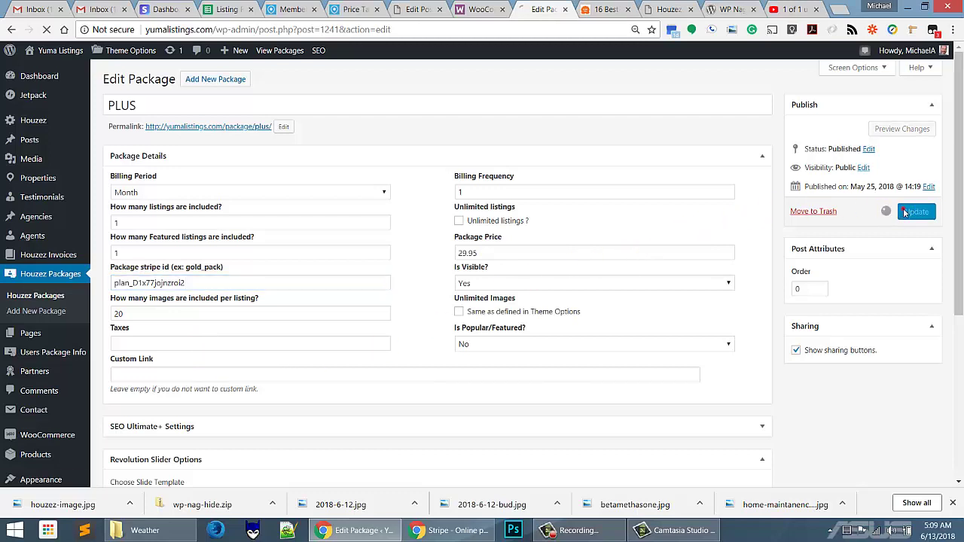